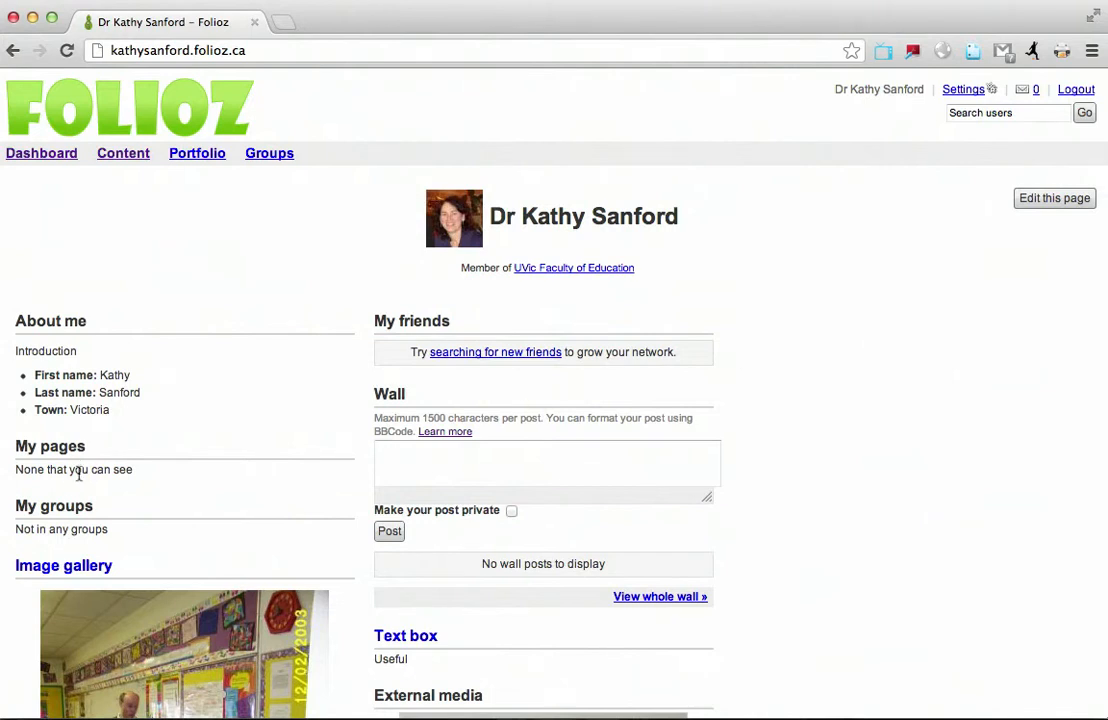
- Create a new portfolio page titled "Commitment to profession" with the description "I volunteered"
{"action": "mouse_move", "coordinate": [197, 162]}
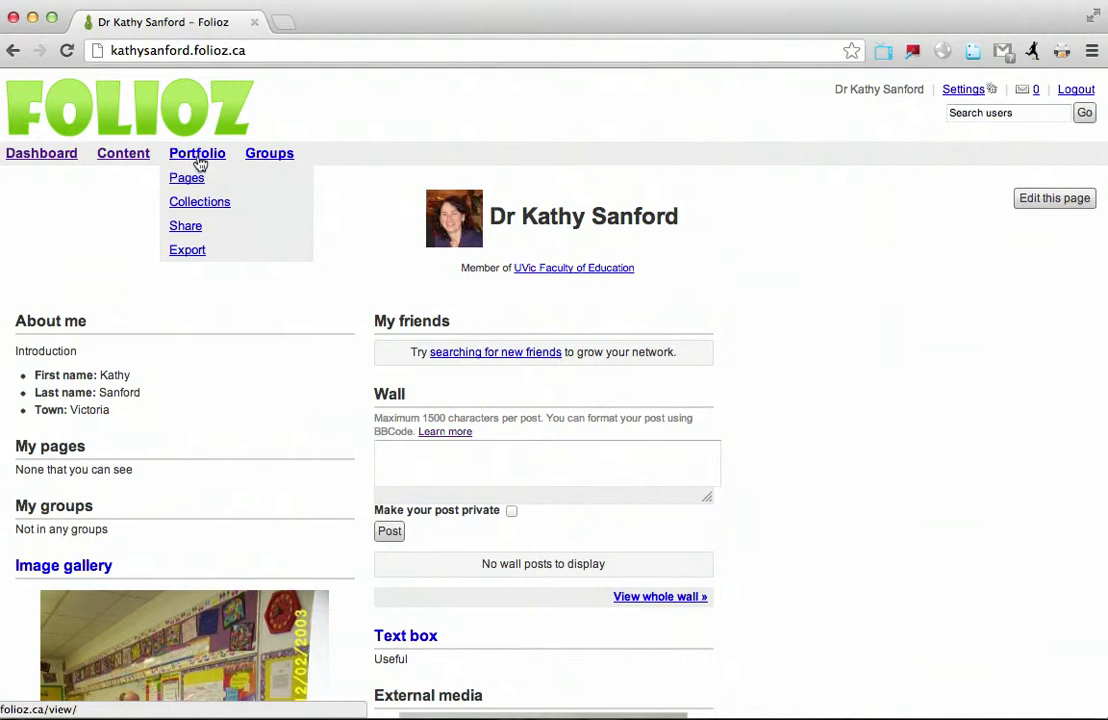
{"action": "left_click", "coordinate": [189, 180]}
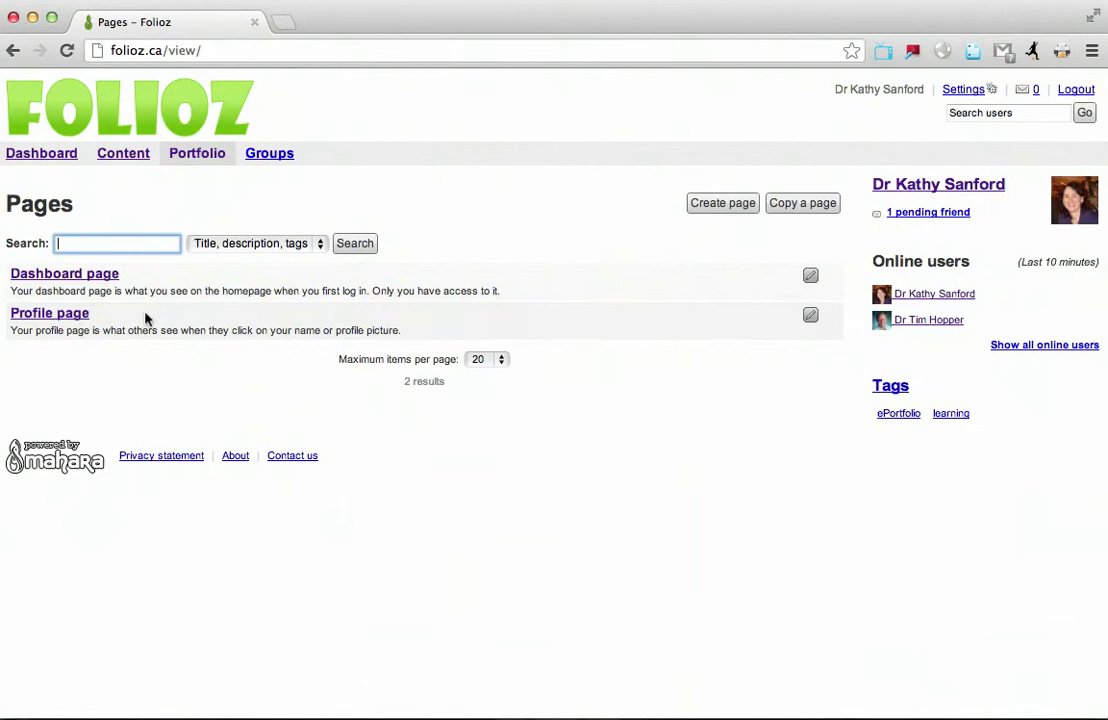
{"action": "left_click", "coordinate": [713, 205]}
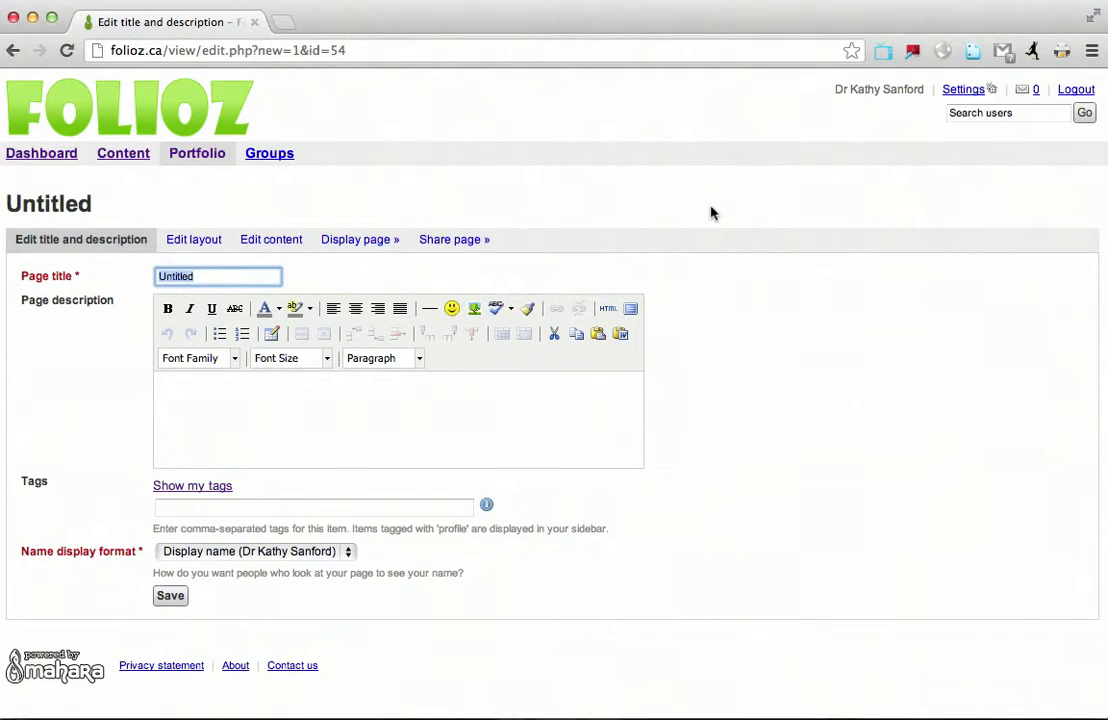
{"action": "type", "text": "Commitment to profession"}
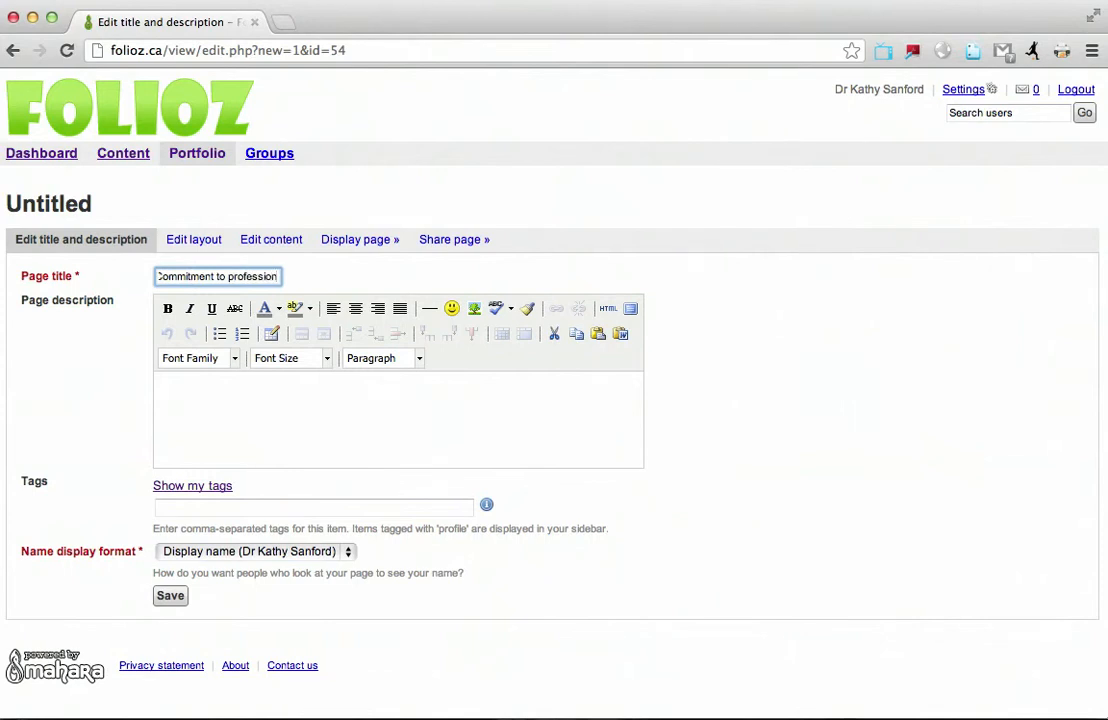
{"action": "left_click", "coordinate": [535, 393]}
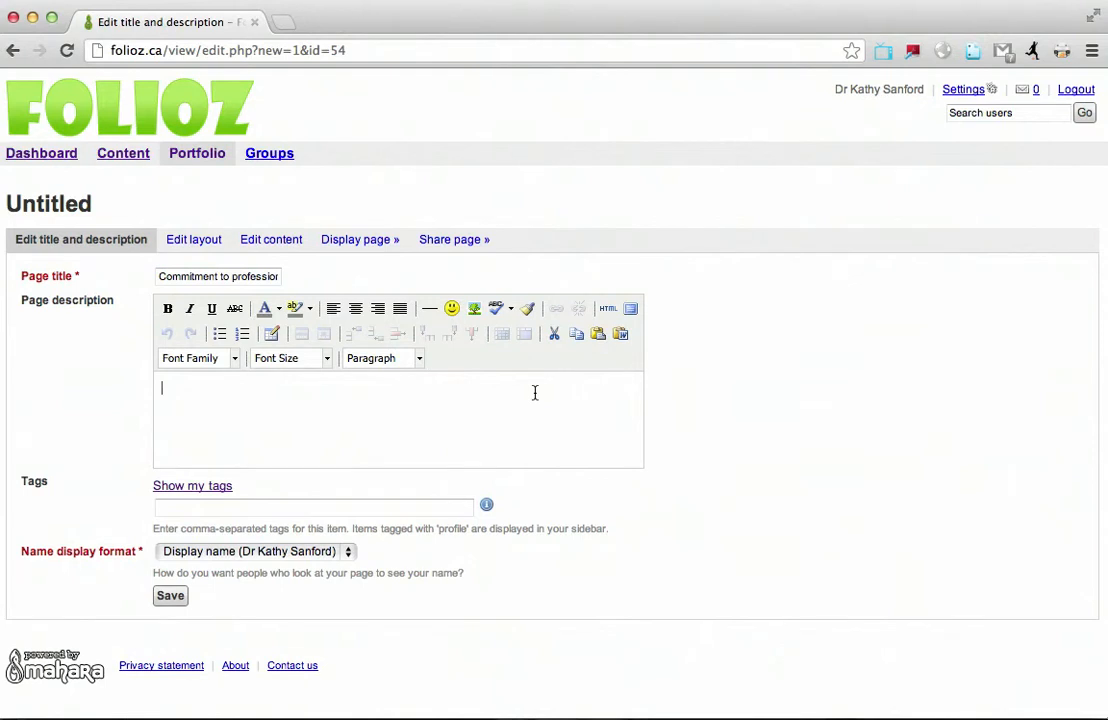
{"action": "type", "text": "I volunteered"}
- Tag the new page "Professional Contribution" and save its title and description settings
{"action": "left_click", "coordinate": [367, 507]}
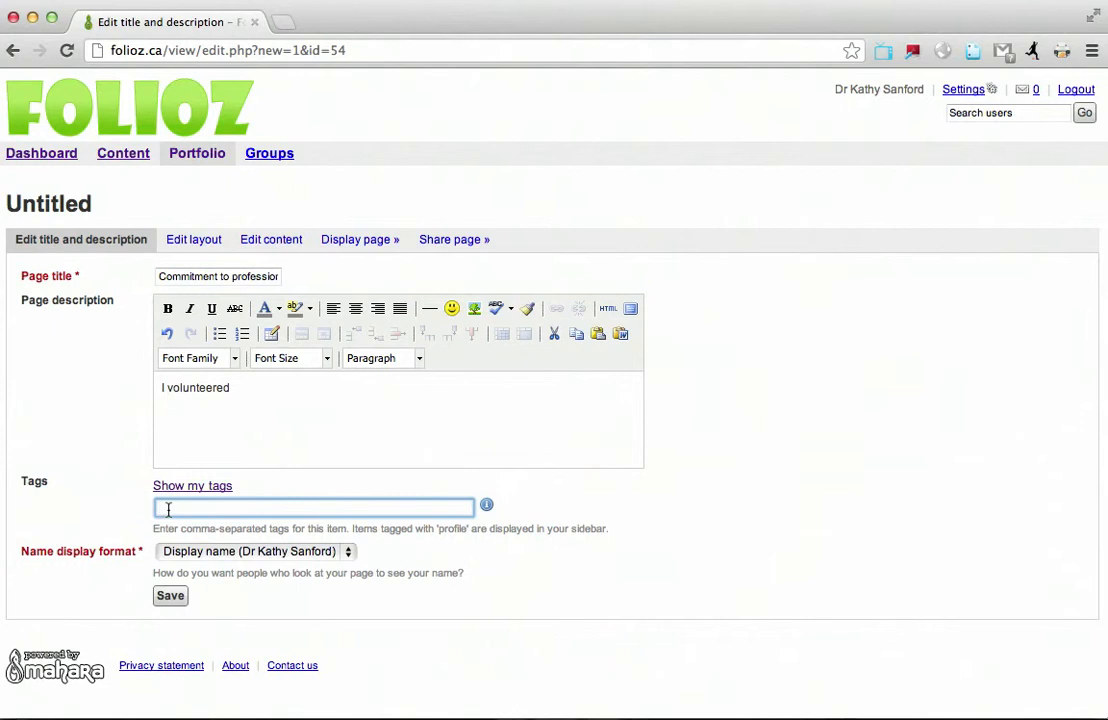
{"action": "type", "text": "Proffessional COns"}
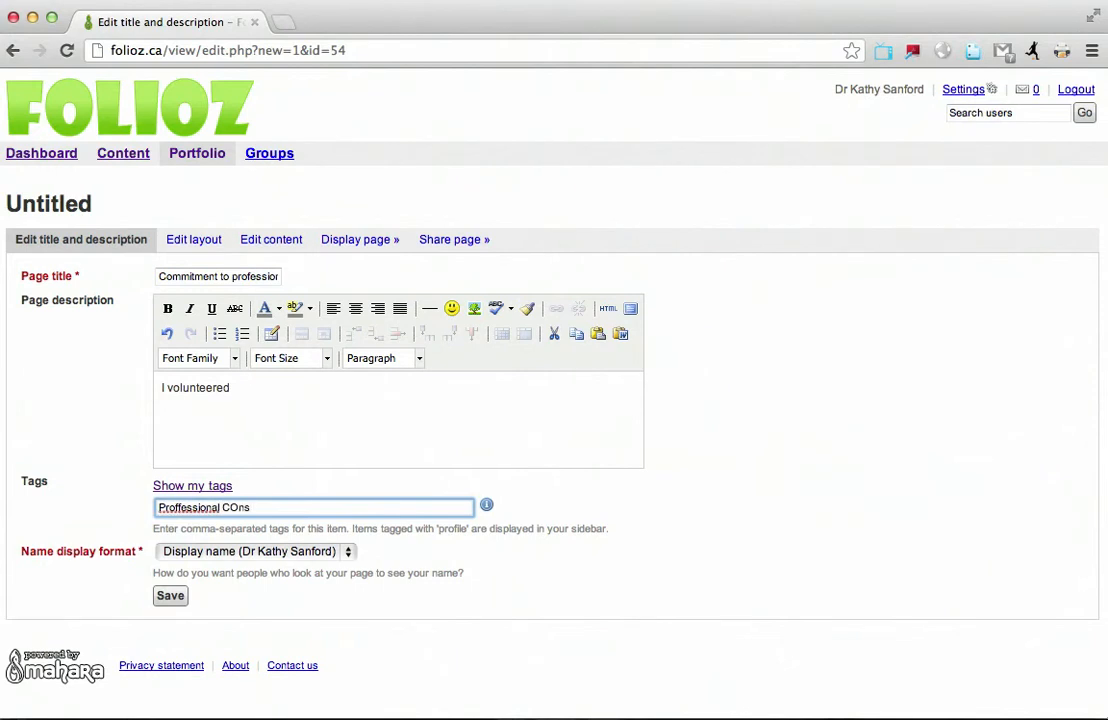
{"action": "key", "text": "BackSpace"}
{"action": "key", "text": "BackSpace"}
{"action": "key", "text": "BackSpace"}
{"action": "type", "text": "ontribution"}
{"action": "left_click", "coordinate": [181, 507]}
{"action": "key", "text": "BackSpace"}
{"action": "key", "text": "BackSpace"}
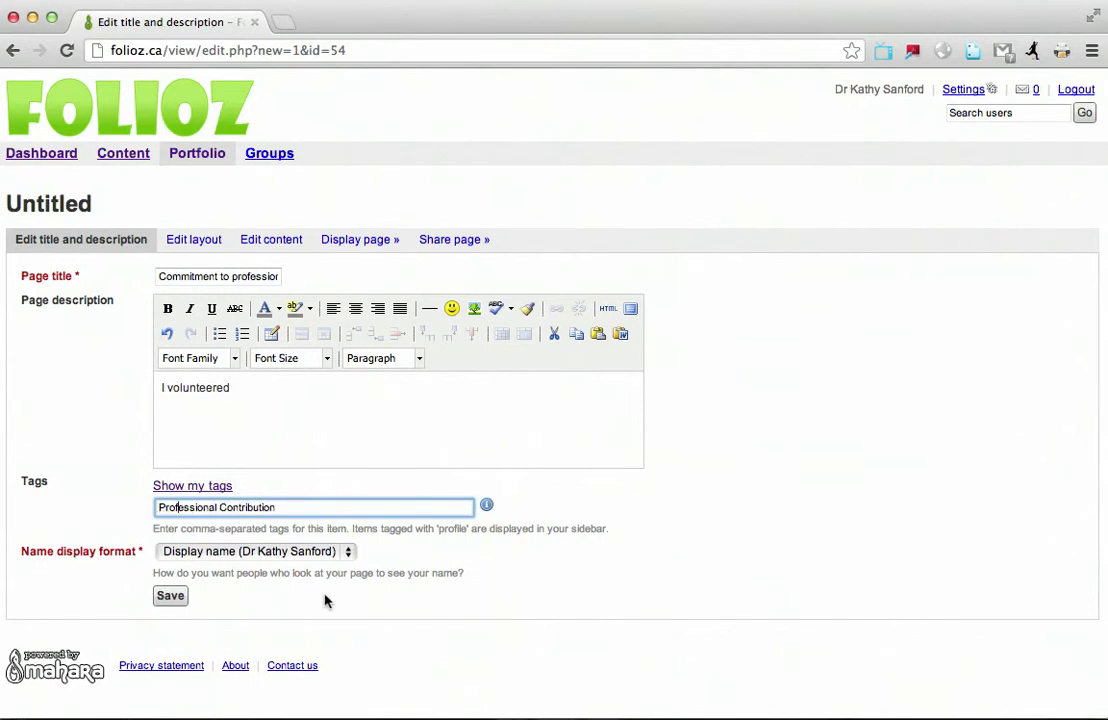
{"action": "left_click", "coordinate": [172, 596]}
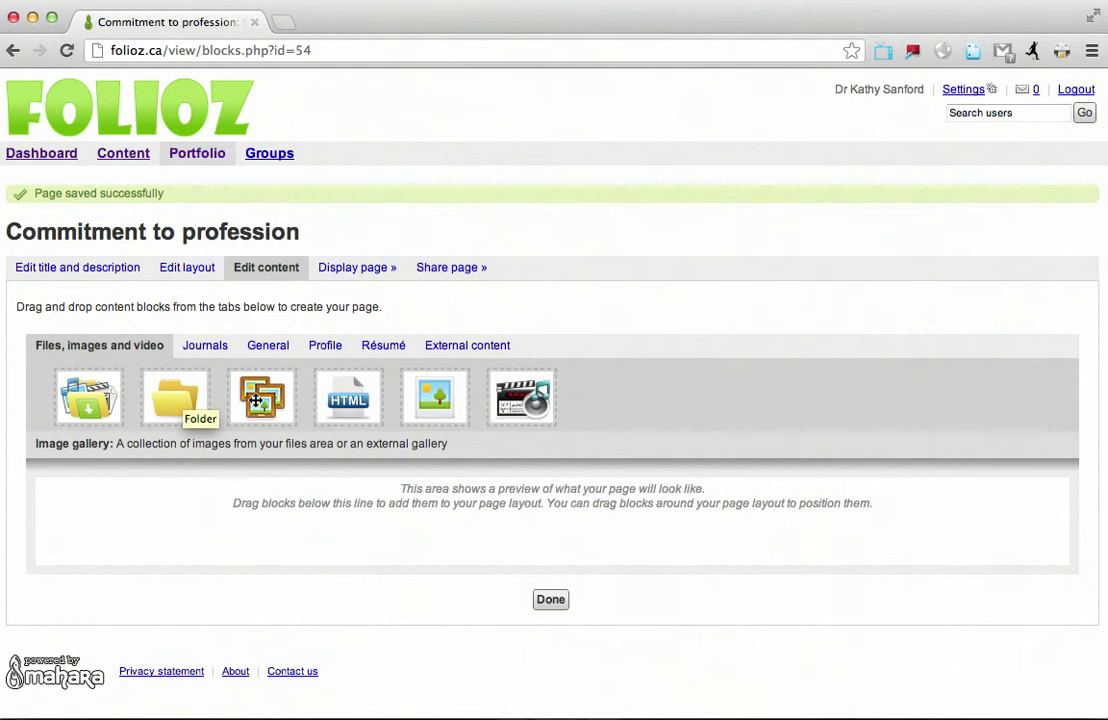
- Add a general text box block containing "In this" to the page and save it
{"action": "left_click", "coordinate": [272, 349]}
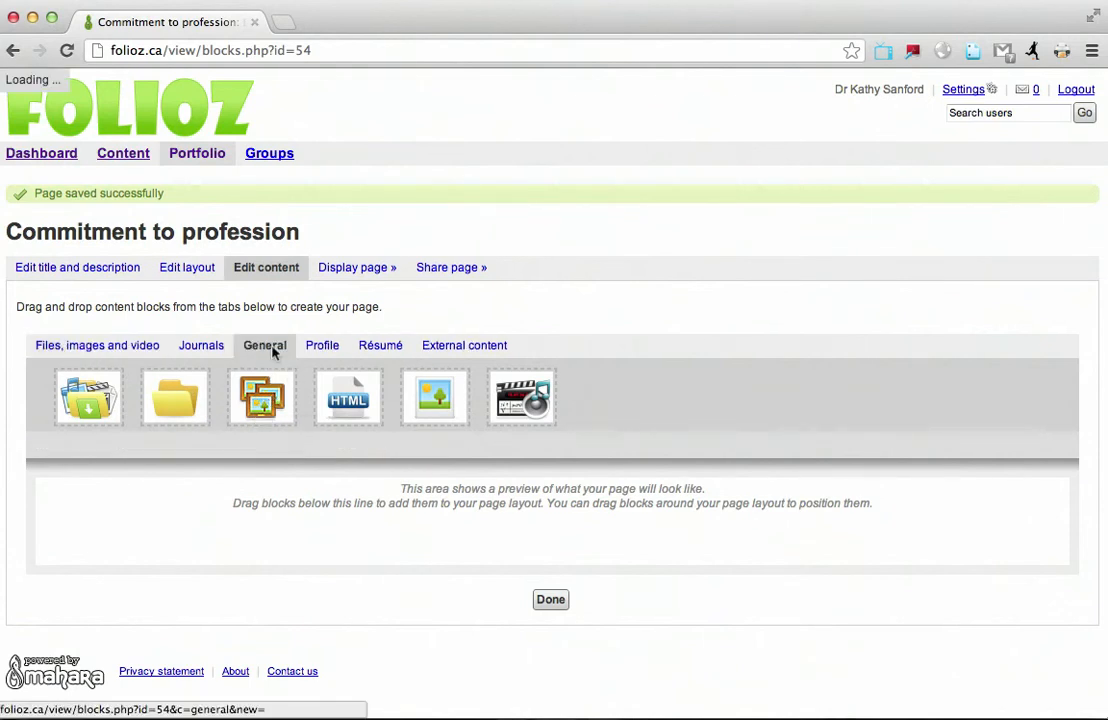
{"action": "left_click_drag", "start_coordinate": [435, 397], "coordinate": [289, 554]}
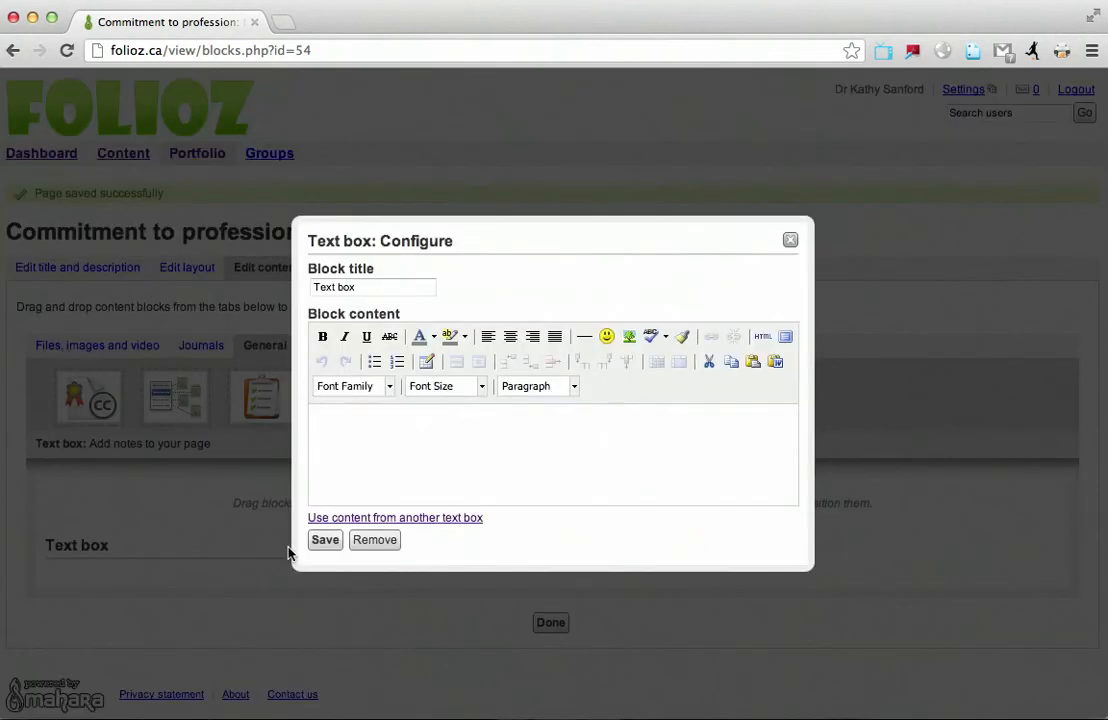
{"action": "left_click", "coordinate": [418, 431]}
{"action": "type", "text": "In htis"}
{"action": "key", "text": "BackSpace"}
{"action": "key", "text": "BackSpace"}
{"action": "key", "text": "BackSpace"}
{"action": "key", "text": "BackSpace"}
{"action": "type", "text": "this"}
{"action": "left_click", "coordinate": [322, 545]}
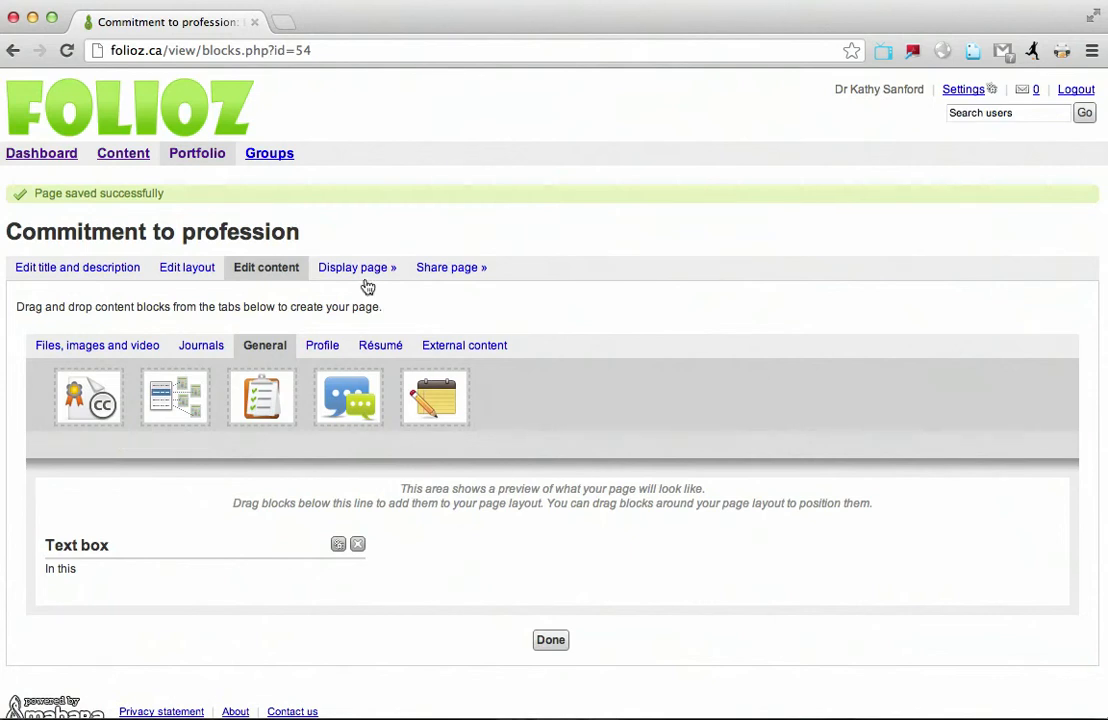
- Change the page layout to two columns of equal width and save it
{"action": "left_click", "coordinate": [198, 276]}
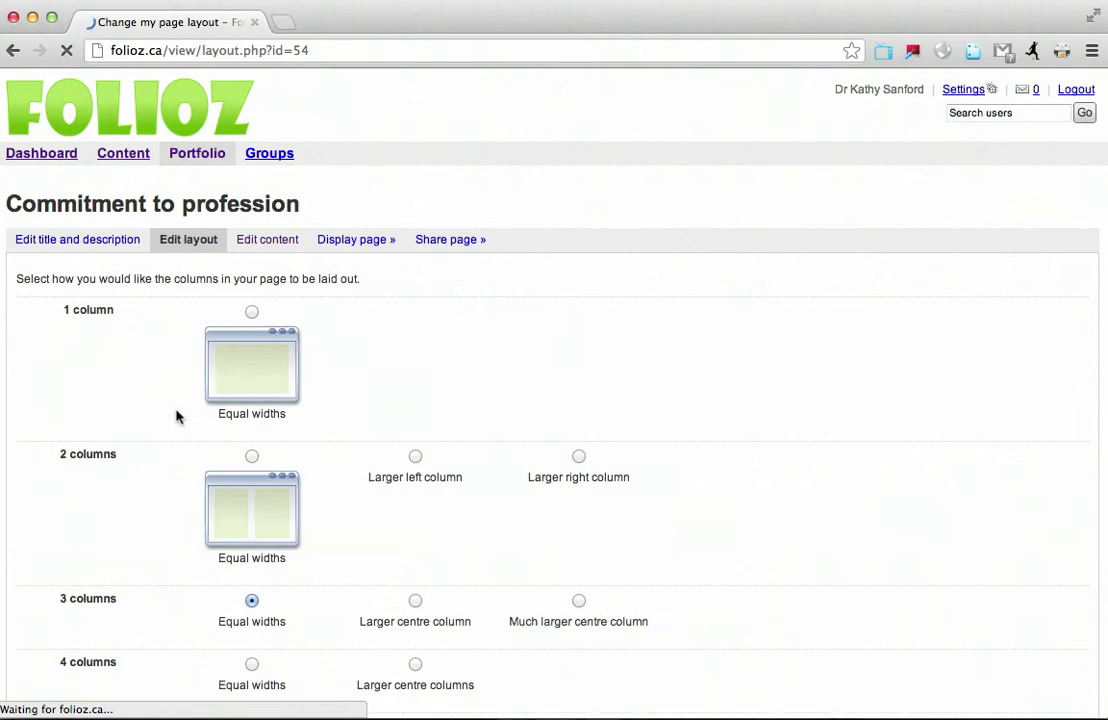
{"action": "left_click", "coordinate": [251, 456]}
{"action": "left_click_drag", "start_coordinate": [1100, 329], "coordinate": [1103, 555]}
{"action": "left_click", "coordinate": [35, 689]}
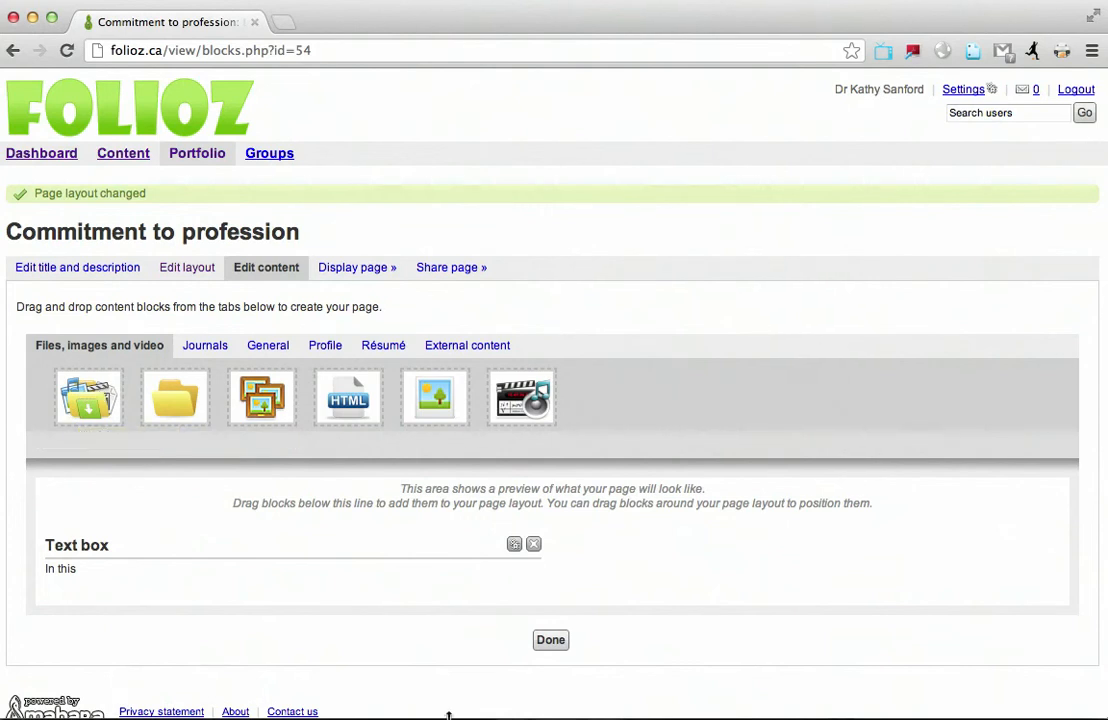
- Add a files-to-download block below the text box, preview and select the 2008 PDF from the Article folder, and save the block
{"action": "left_click_drag", "start_coordinate": [80, 398], "coordinate": [82, 651]}
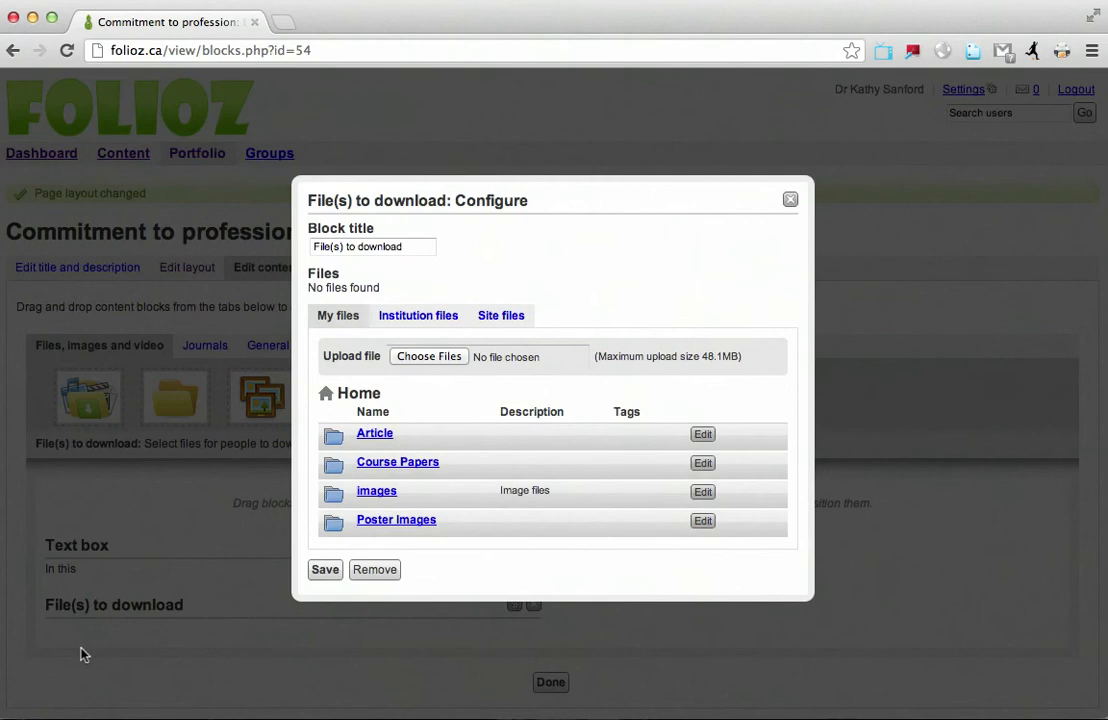
{"action": "left_click", "coordinate": [381, 440]}
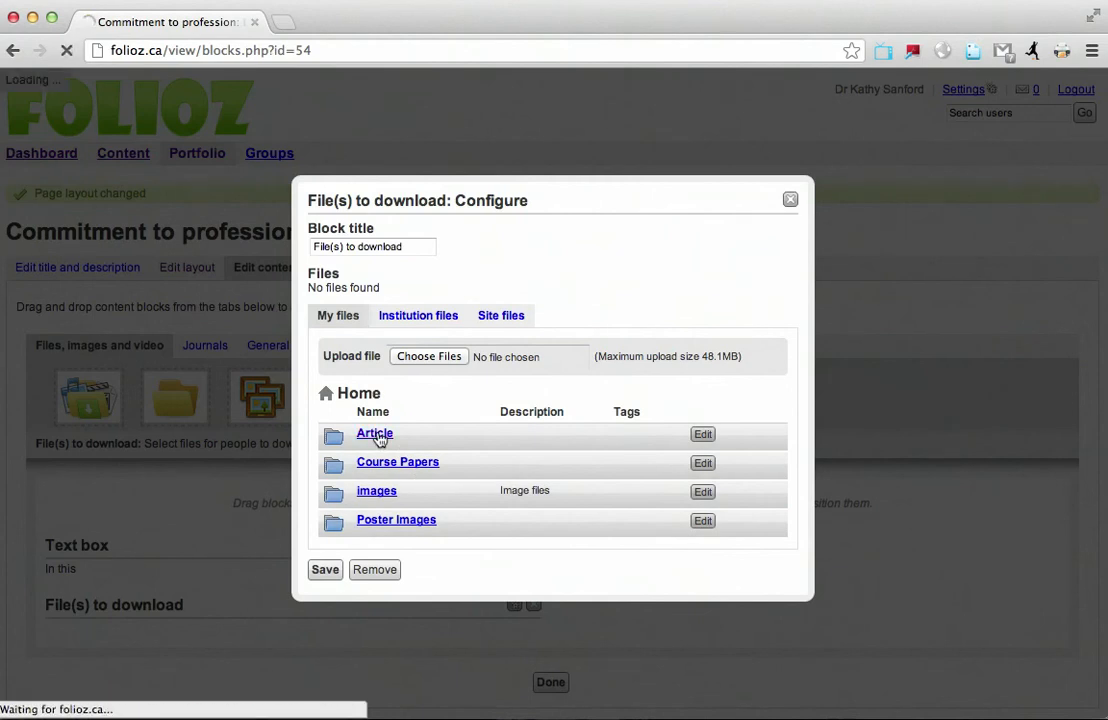
{"action": "left_click", "coordinate": [418, 459]}
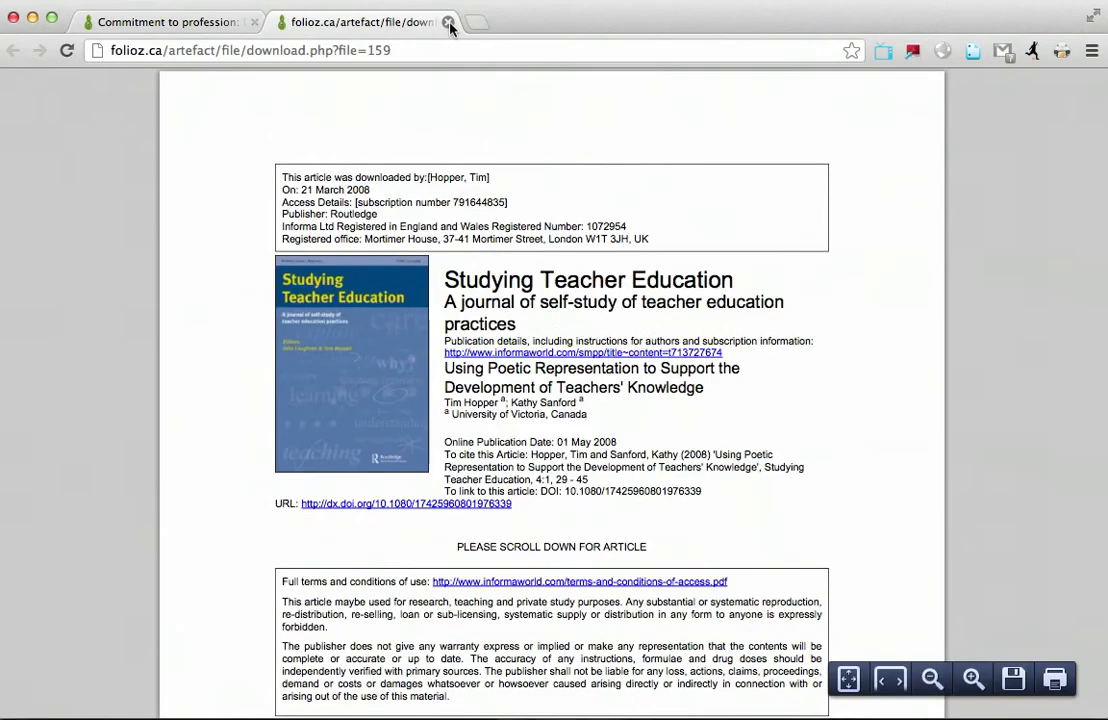
{"action": "left_click", "coordinate": [448, 21]}
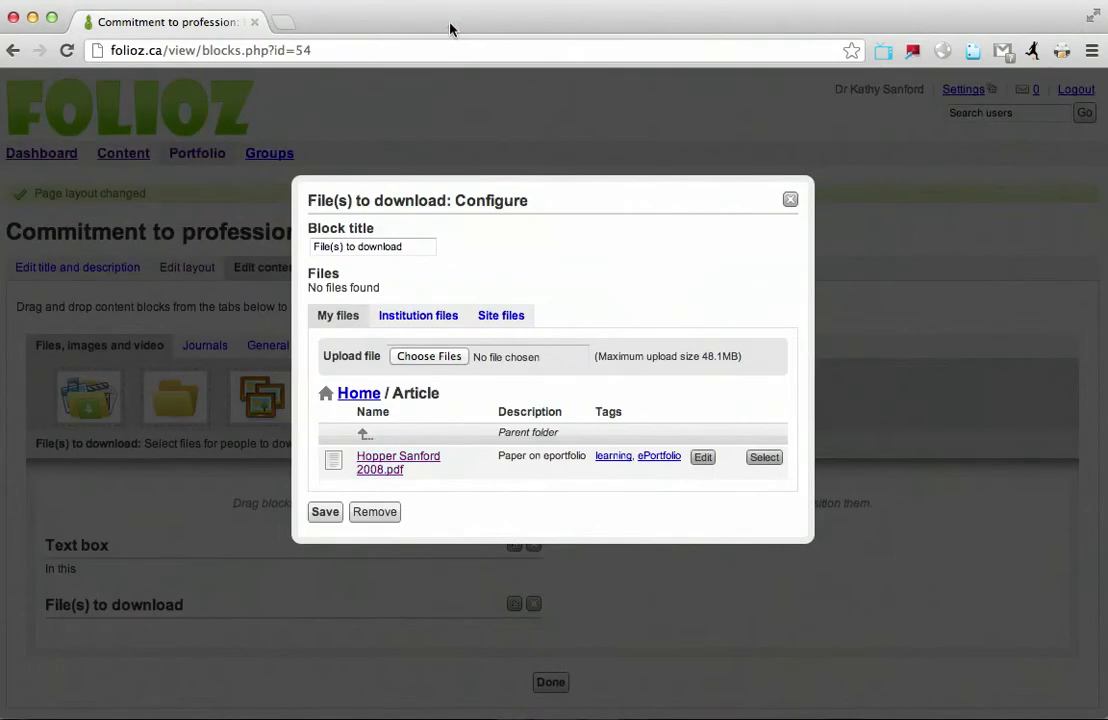
{"action": "left_click", "coordinate": [777, 458]}
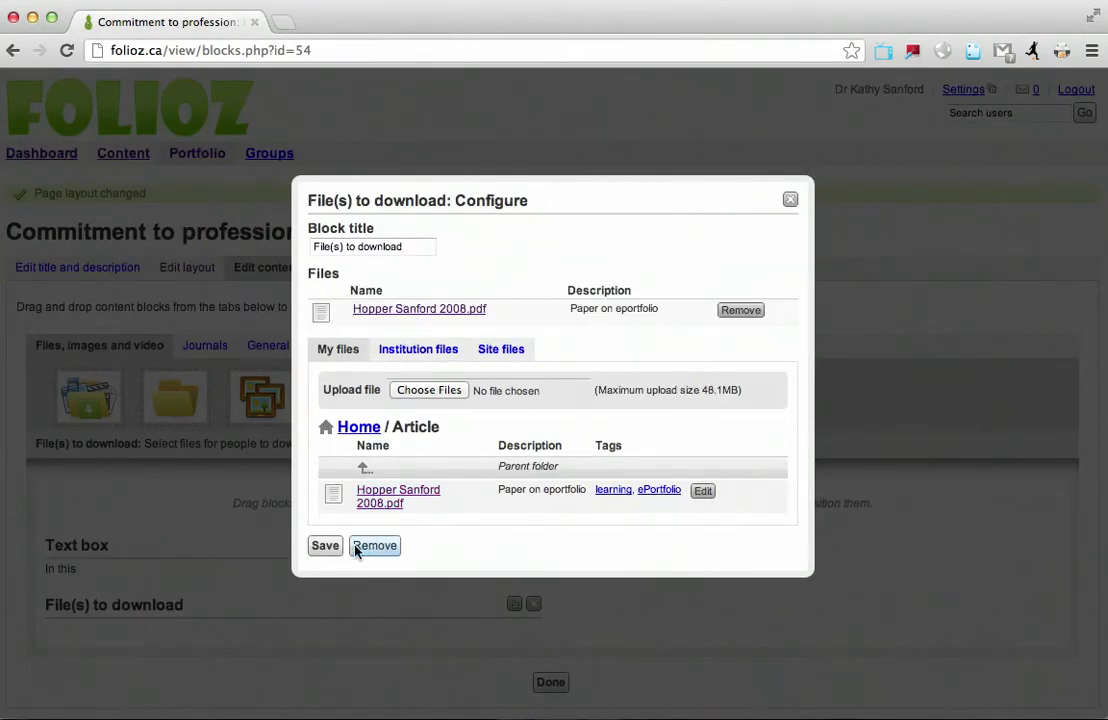
{"action": "left_click", "coordinate": [322, 546]}
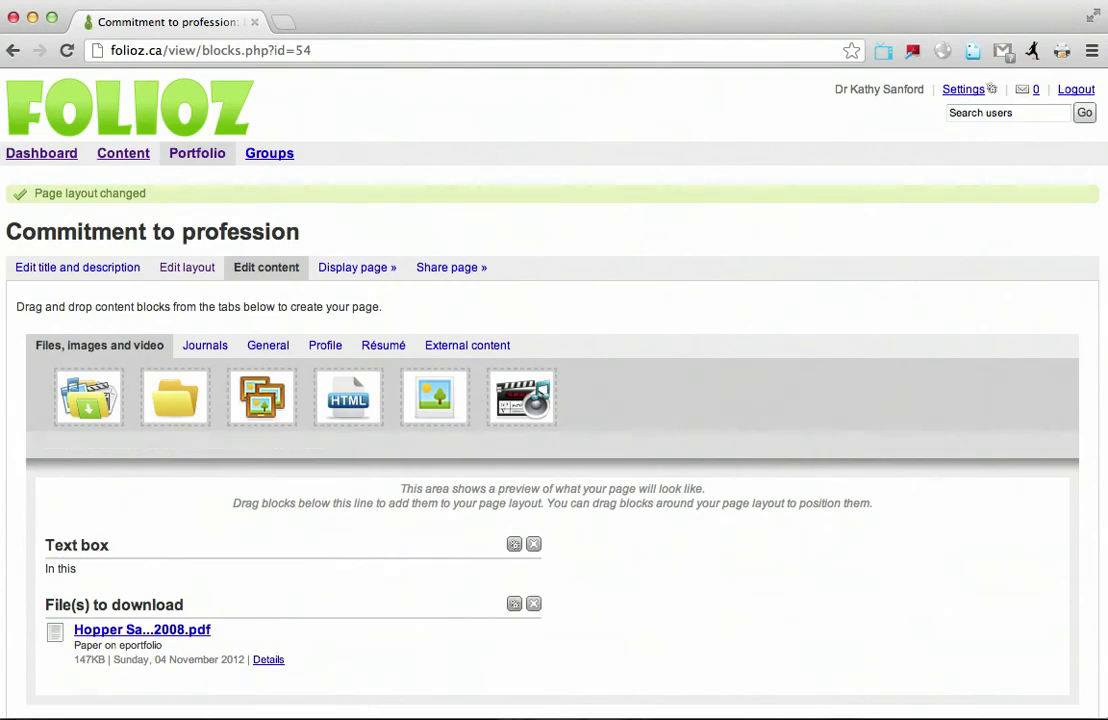
- Switch to the Firefox window and examine the content blocks of the page "Practice: Creating the conditions for learning to teach"
{"action": "left_click", "coordinate": [32, 18]}
{"action": "left_click_drag", "start_coordinate": [297, 33], "coordinate": [307, 32]}
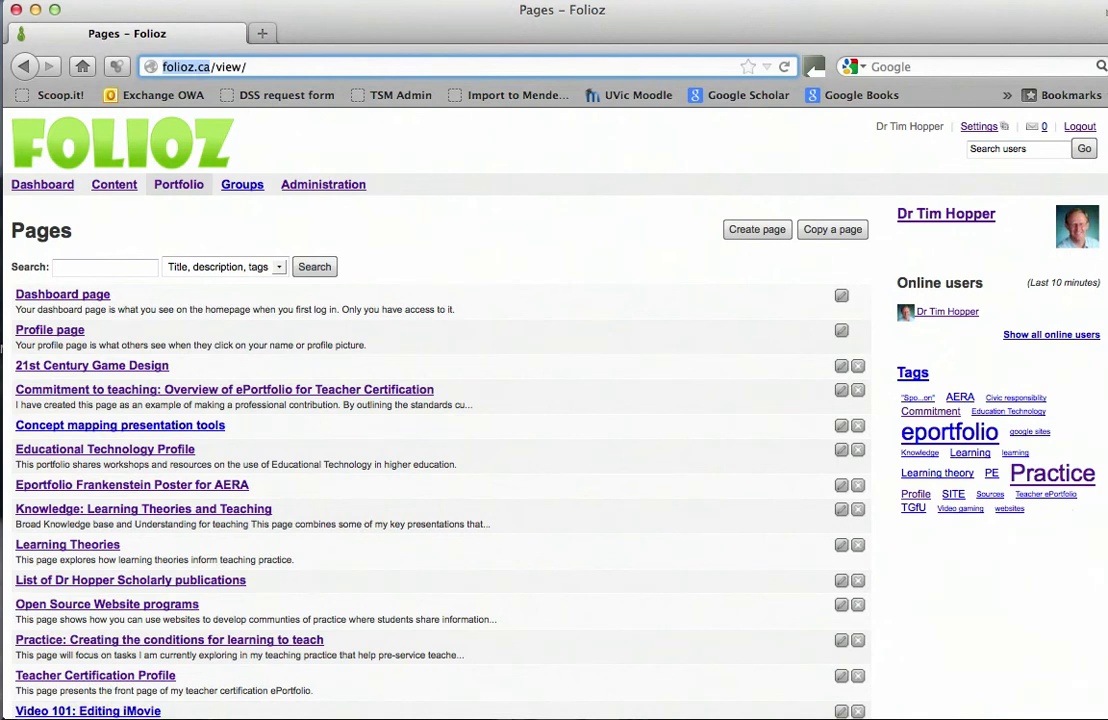
{"action": "scroll", "coordinate": [480, 400], "scroll_direction": "down", "scroll_amount": 1}
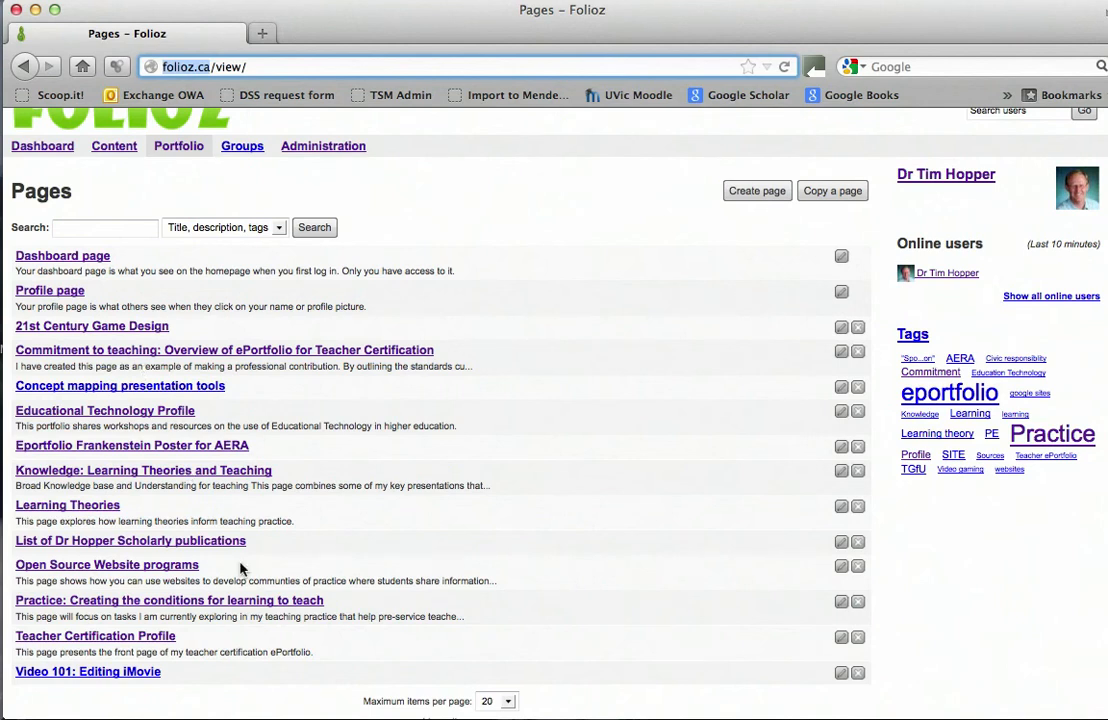
{"action": "left_click", "coordinate": [152, 602]}
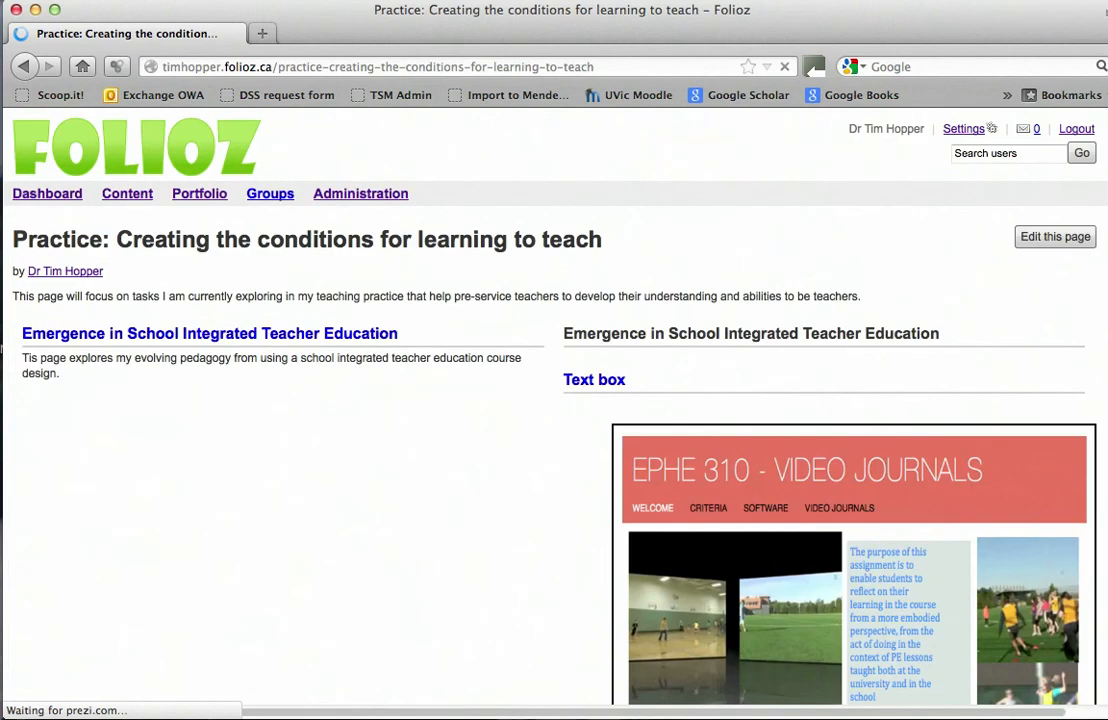
{"action": "scroll", "coordinate": [554, 400], "scroll_direction": "down", "scroll_amount": 3}
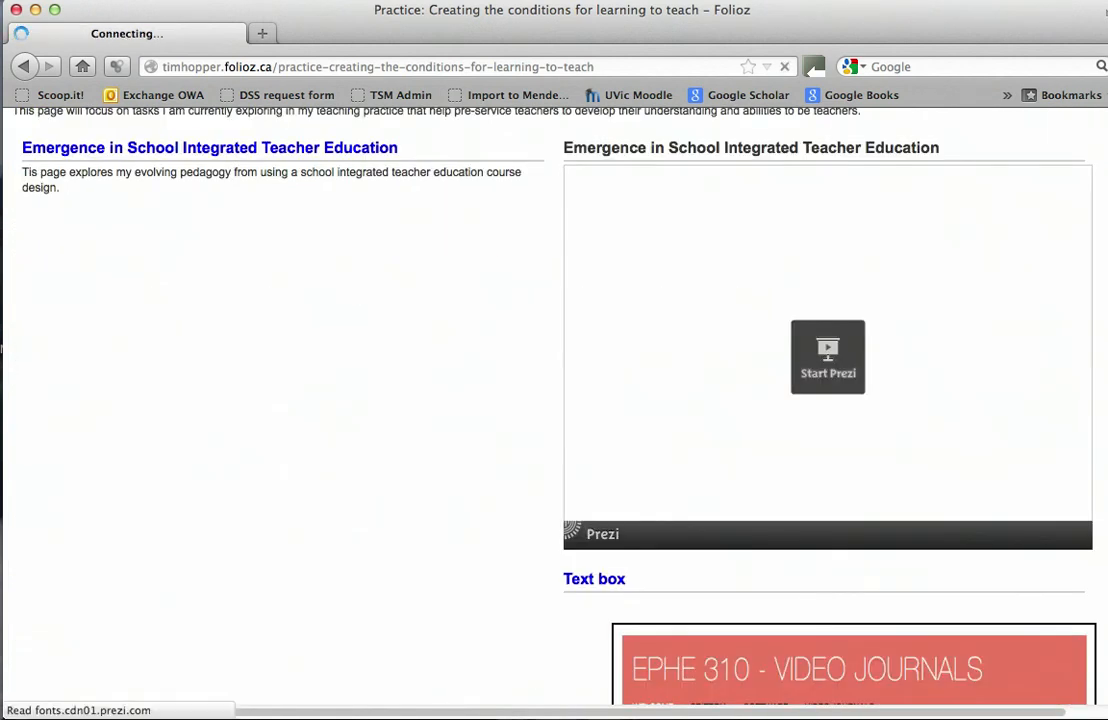
{"action": "scroll", "coordinate": [1100, 550], "scroll_direction": "down", "scroll_amount": 7}
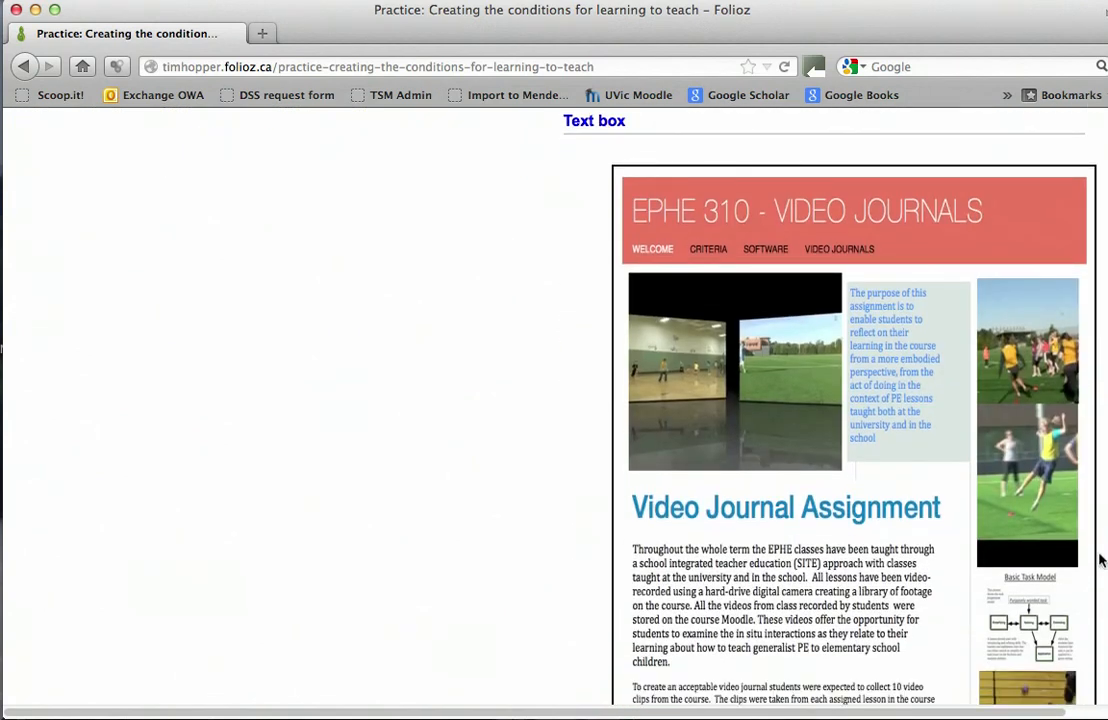
{"action": "scroll", "coordinate": [1095, 480], "scroll_direction": "up", "scroll_amount": 8}
{"action": "scroll", "coordinate": [1092, 320], "scroll_direction": "up", "scroll_amount": 2}
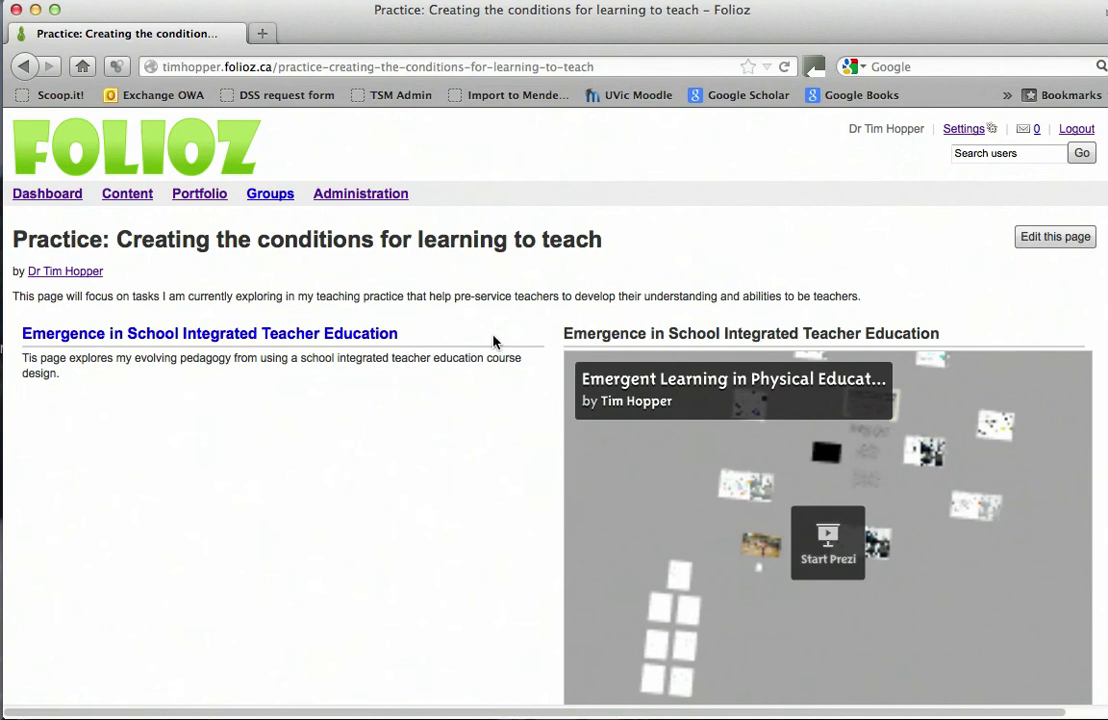
- Open the Practice page for editing and correct "Tis" to "This" in the text block "Emergence in School Integrated Teacher Education"
{"action": "left_click", "coordinate": [1060, 240]}
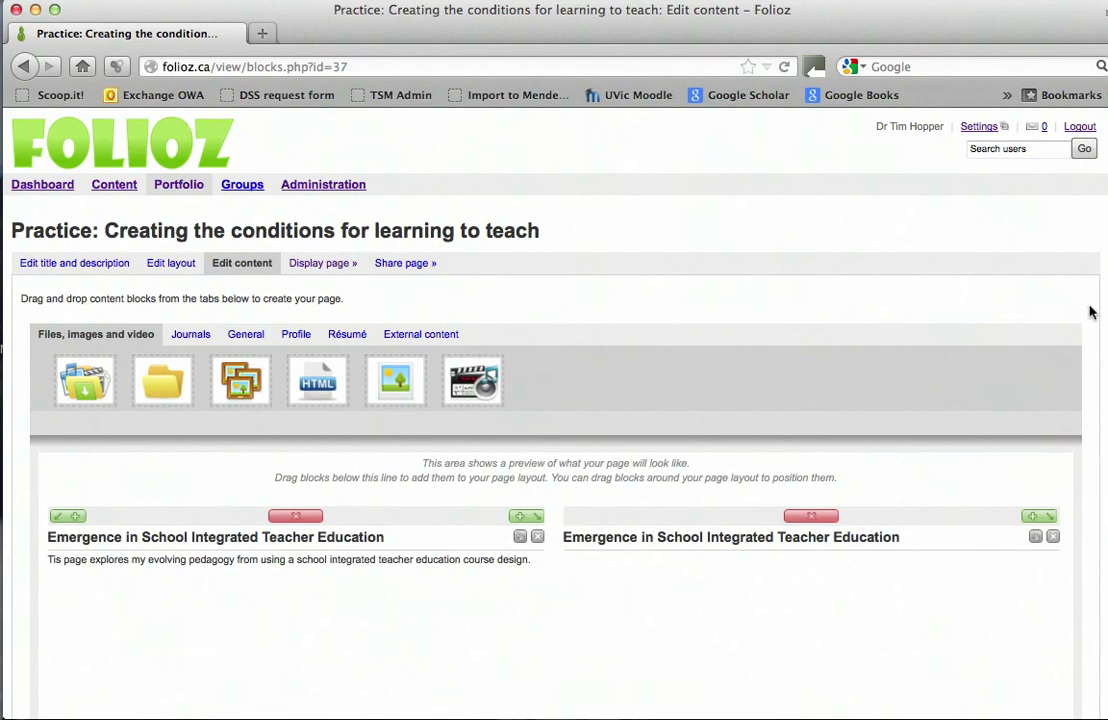
{"action": "scroll", "coordinate": [1069, 372], "scroll_direction": "down", "scroll_amount": 3}
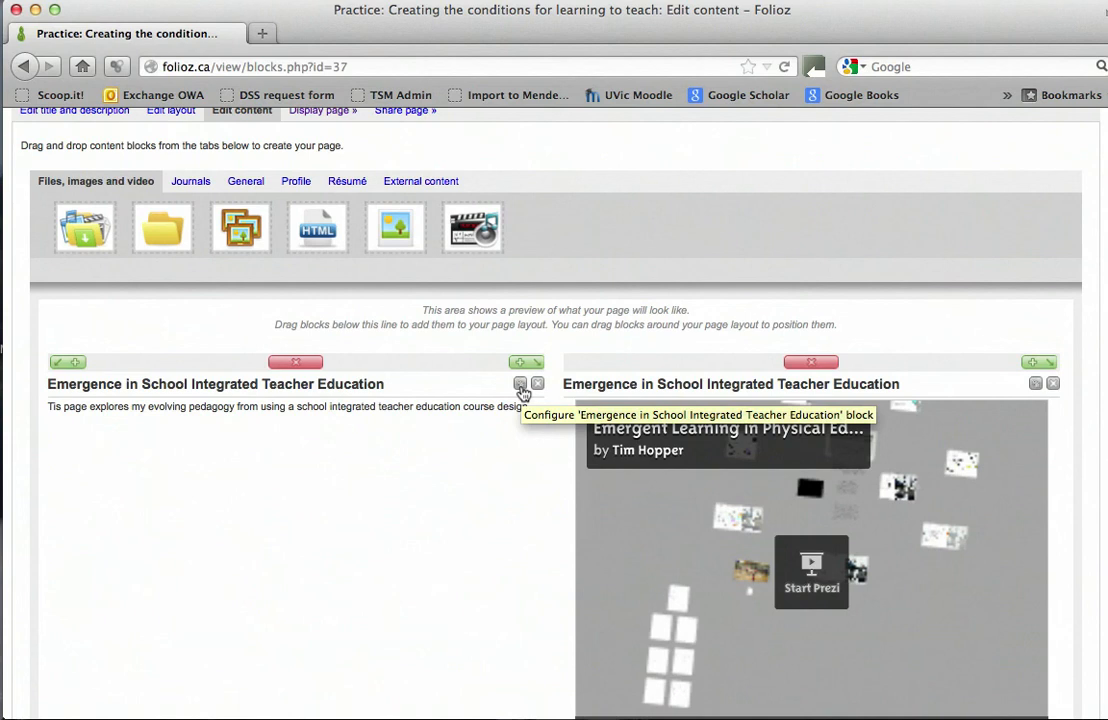
{"action": "left_click", "coordinate": [520, 385]}
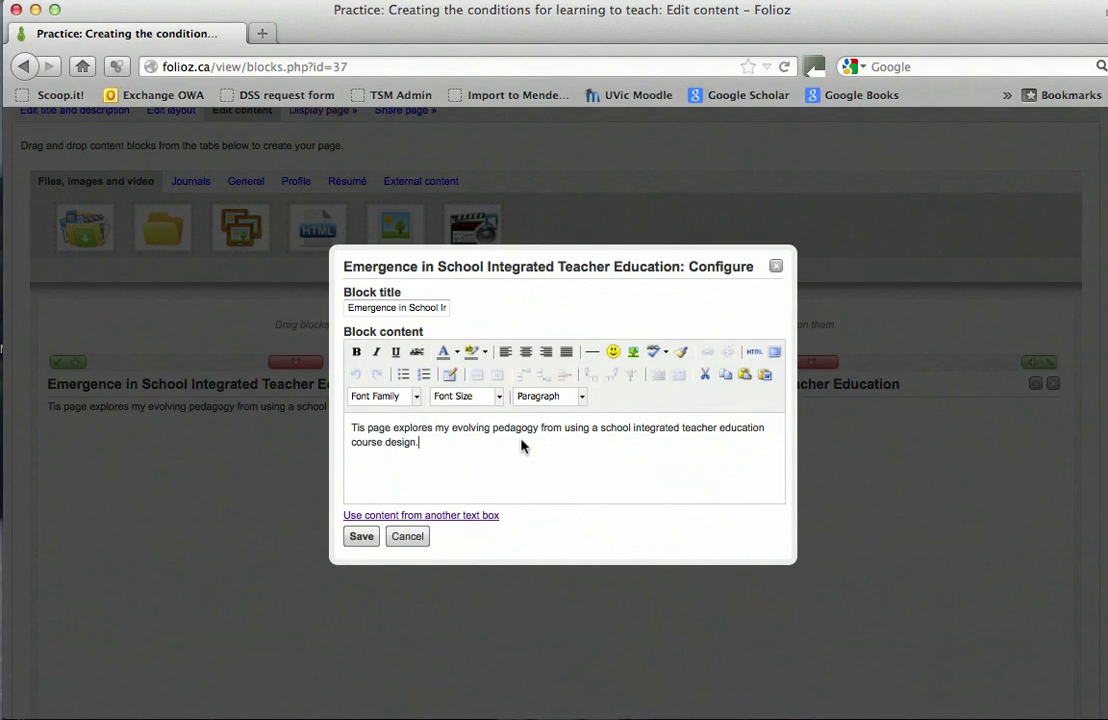
{"action": "left_click", "coordinate": [352, 427]}
{"action": "type", "text": "h"}
{"action": "key", "text": "BackSpace"}
{"action": "key", "text": "Right"}
{"action": "type", "text": "h"}
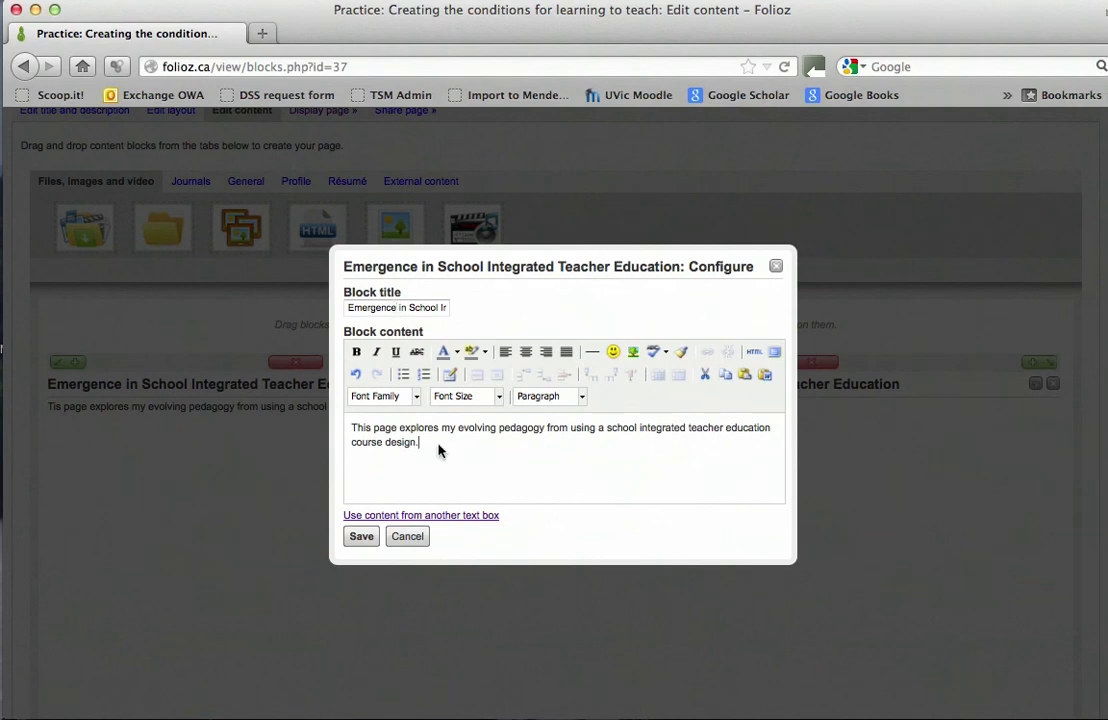
- Make the words "evolving pedagogy" italic and bold in the block text and open the emoticon picker
{"action": "left_click", "coordinate": [413, 460]}
{"action": "left_click_drag", "start_coordinate": [544, 431], "coordinate": [457, 432]}
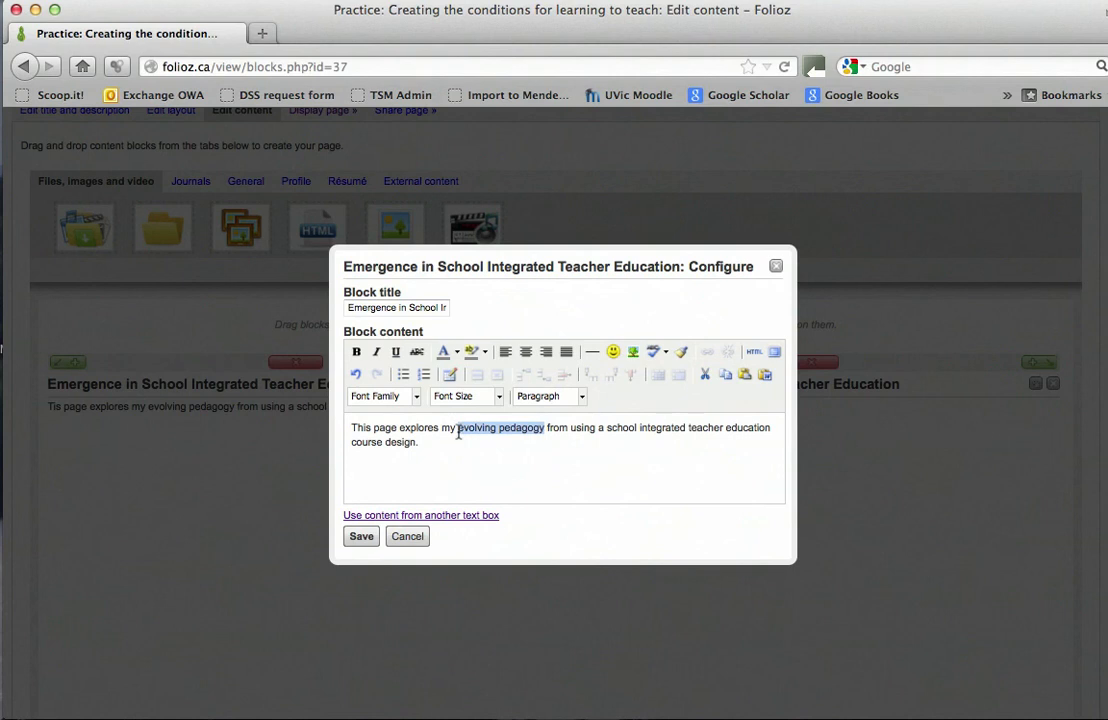
{"action": "left_click", "coordinate": [376, 353]}
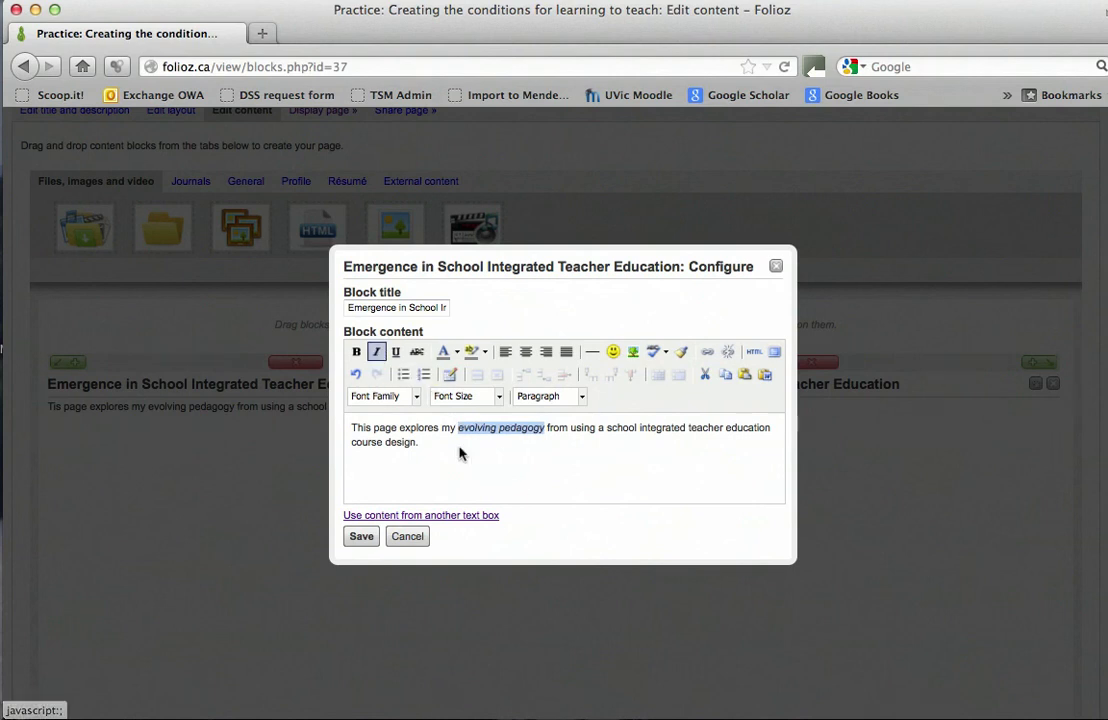
{"action": "left_click", "coordinate": [358, 353]}
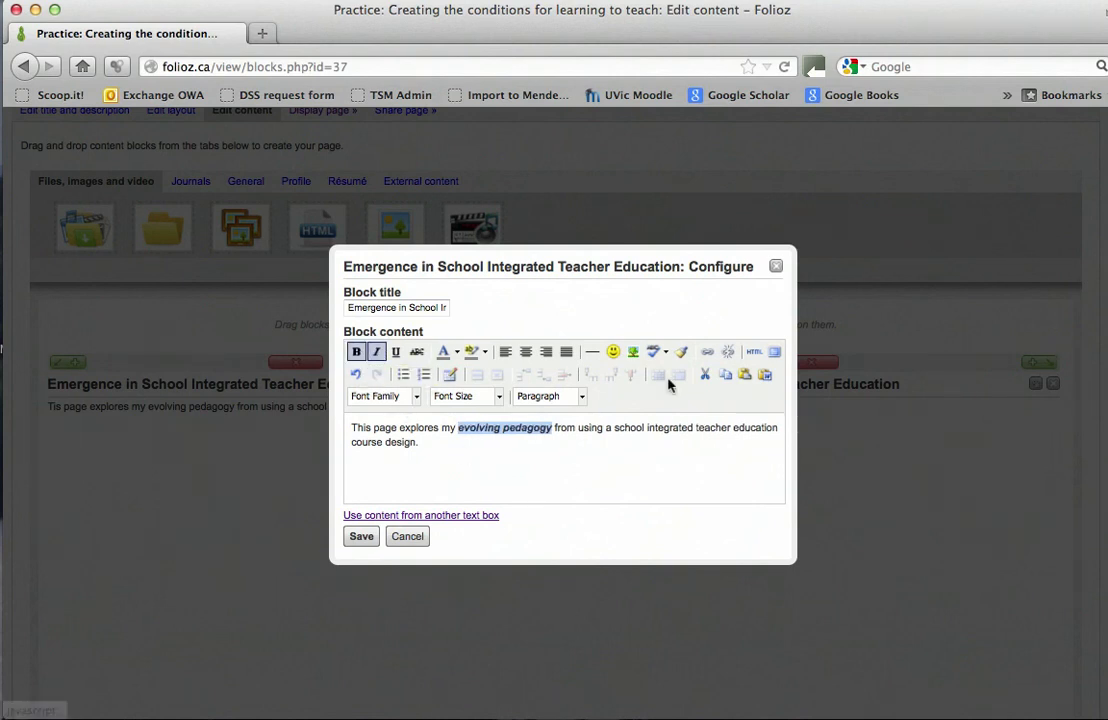
{"action": "left_click", "coordinate": [638, 462]}
{"action": "left_click", "coordinate": [613, 353]}
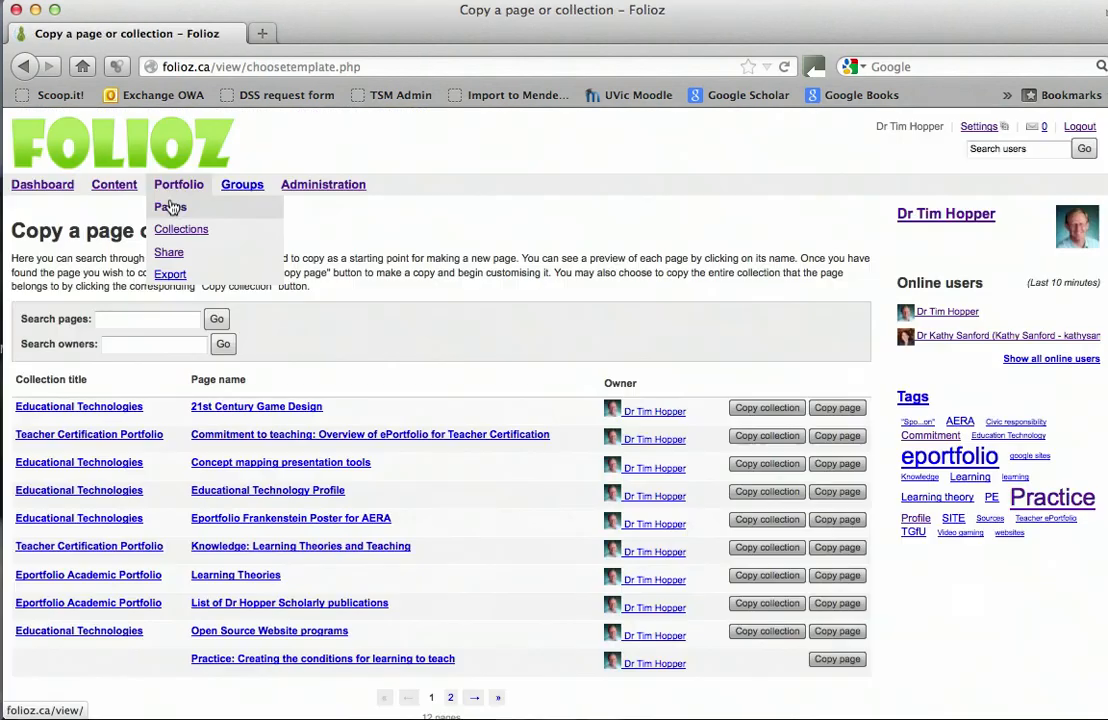
- Return from the page-copying view to the list of portfolio pages
{"action": "left_click", "coordinate": [170, 208]}
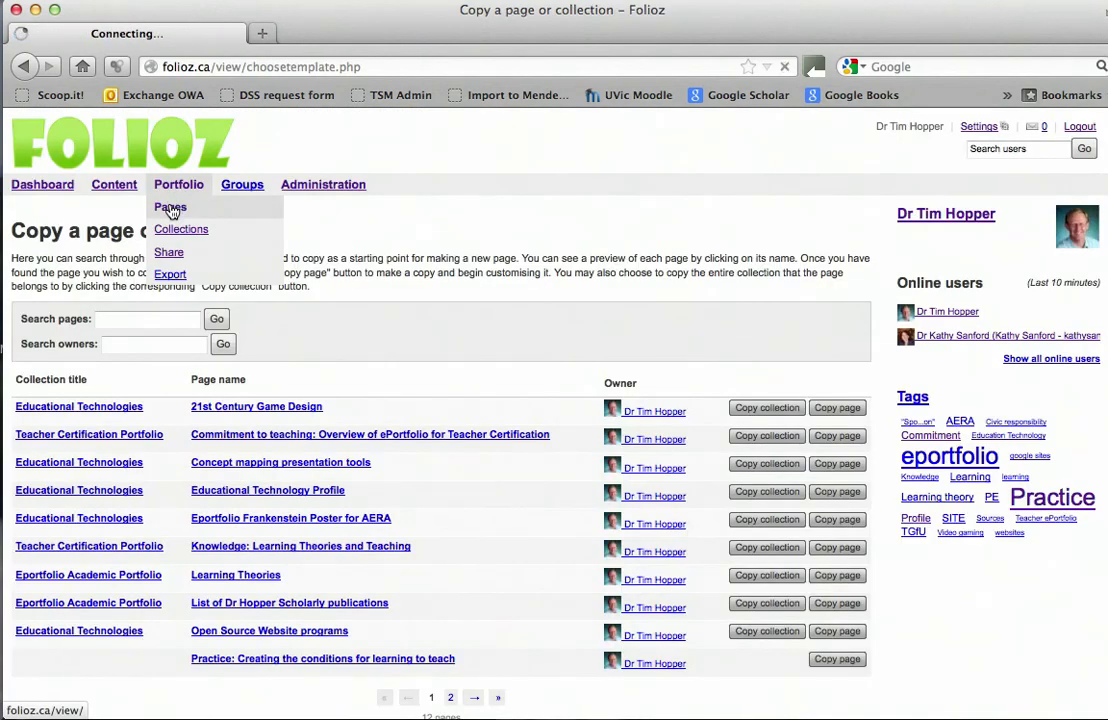